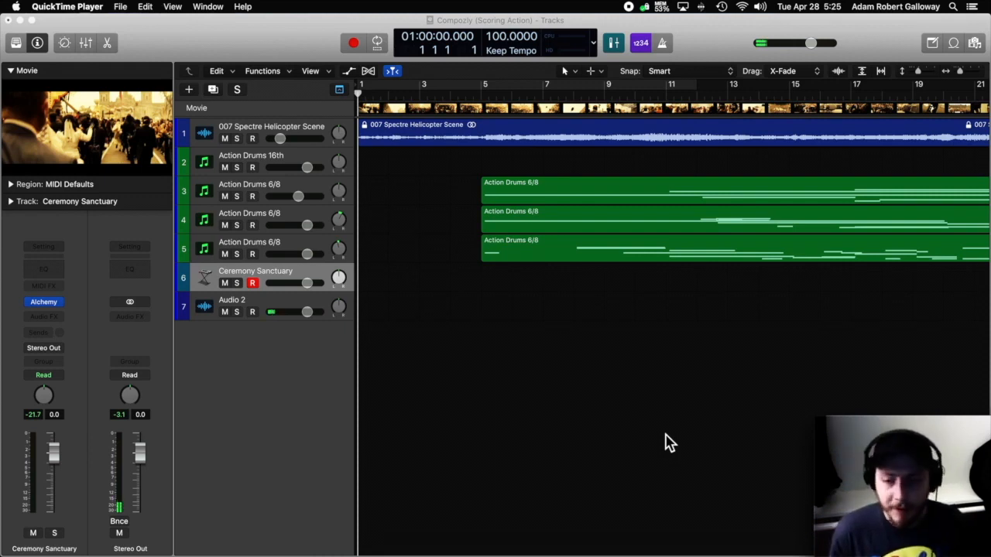
Open the Alchemy instrument of the Ceremony Sanctuary track to examine its preset, and close it again.
{"action": "left_click", "coordinate": [48, 309]}
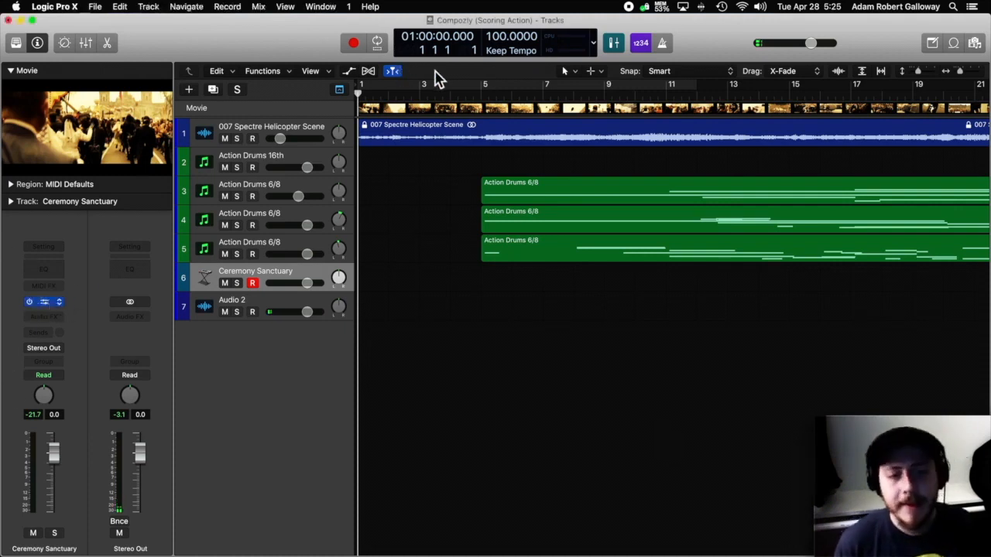
{"action": "left_click_drag", "start_coordinate": [556, 318], "coordinate": [496, 168]}
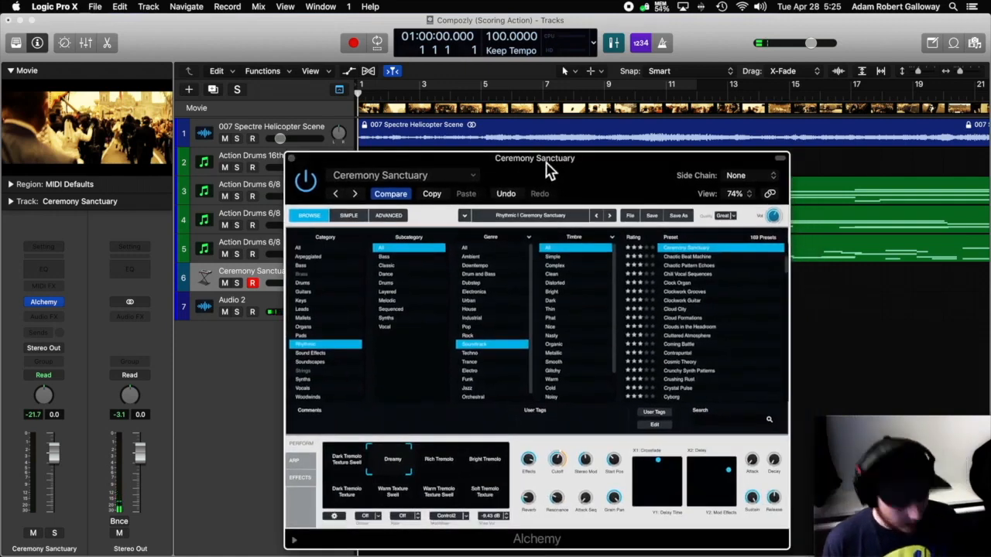
{"action": "left_click_drag", "start_coordinate": [546, 164], "coordinate": [539, 172]}
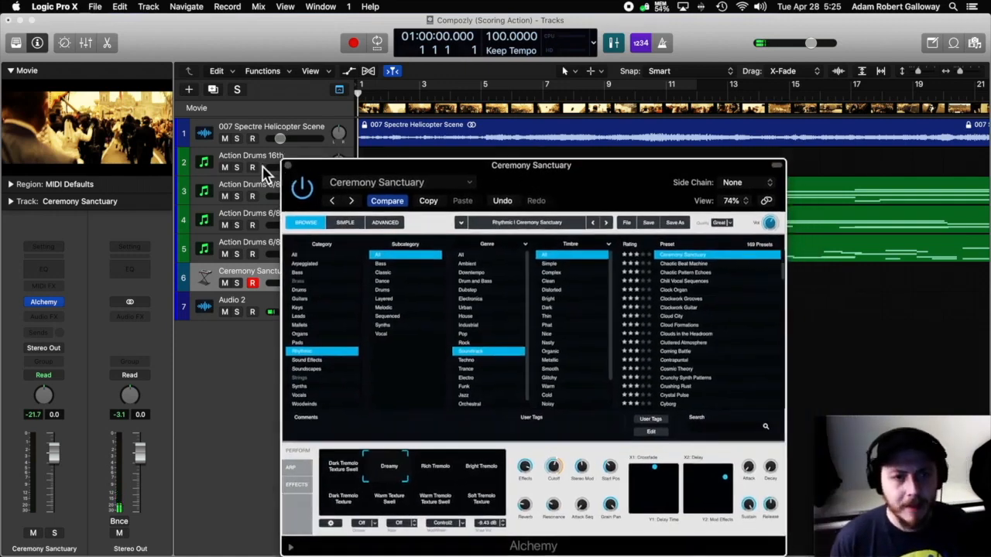
{"action": "key", "text": "super+w"}
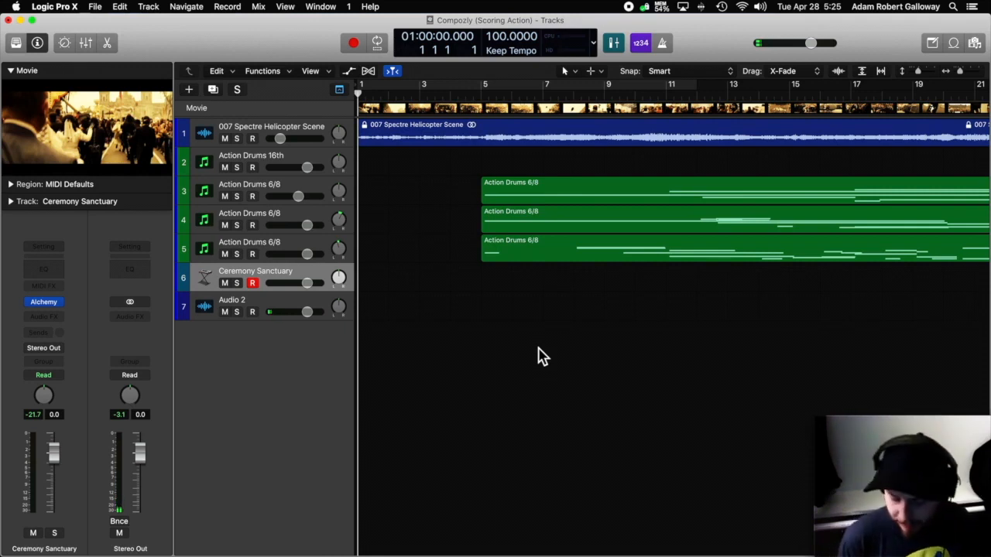
Record a MIDI part on the Ceremony Sanctuary track from bar 1 to the end of the scene, and review the recorded region.
{"action": "key", "text": "r"}
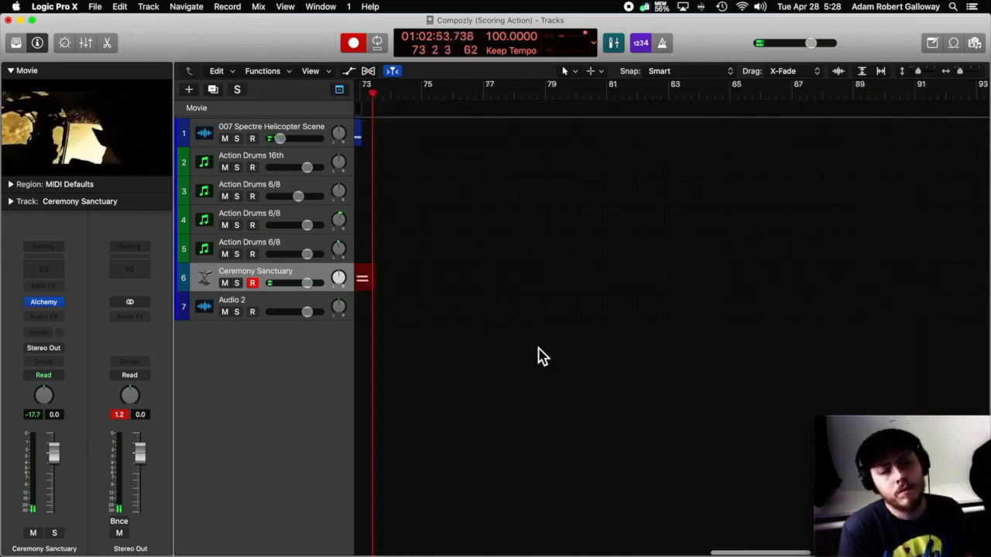
{"action": "key", "text": "space"}
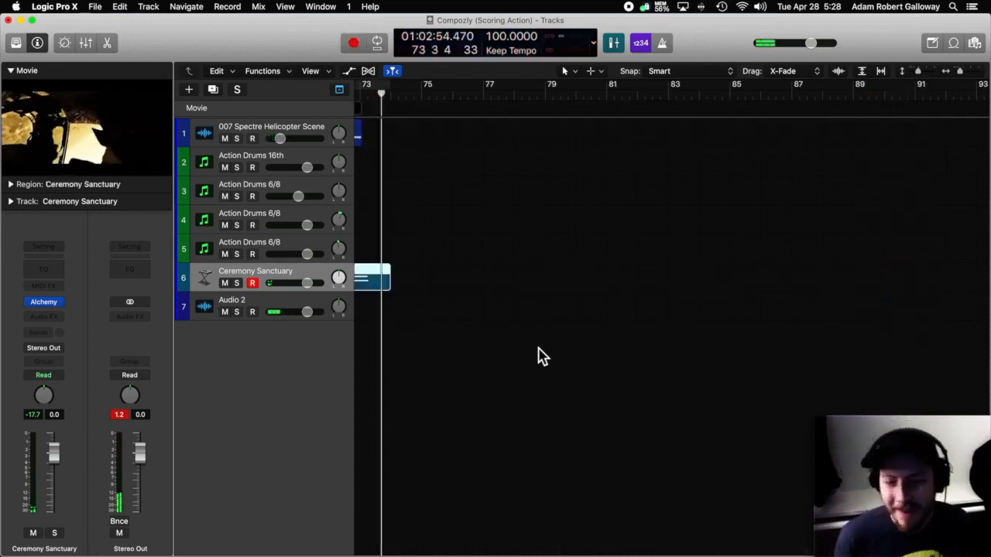
{"action": "scroll", "coordinate": [581, 358], "scroll_direction": "left", "scroll_amount": 10}
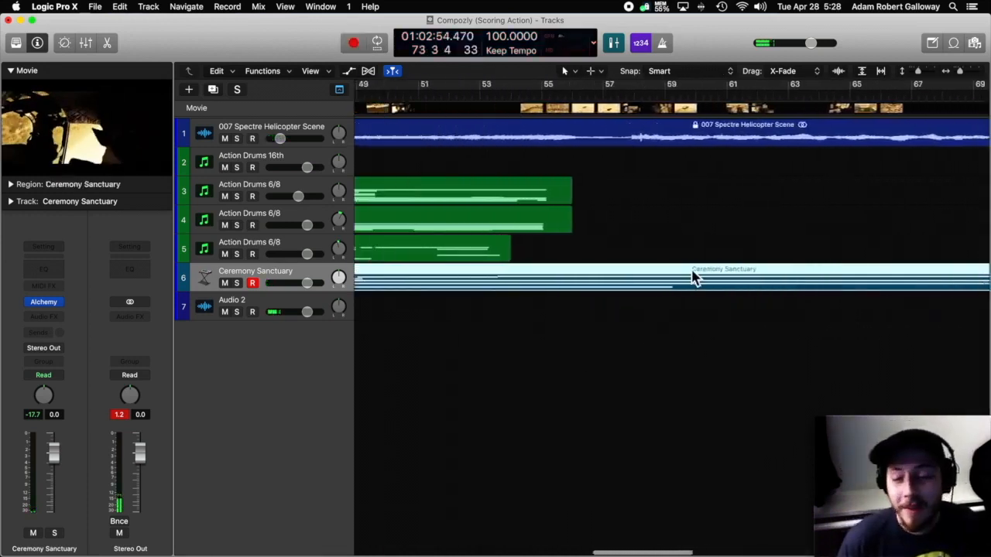
{"action": "scroll", "coordinate": [691, 263], "scroll_direction": "left", "scroll_amount": 10}
{"action": "scroll", "coordinate": [690, 259], "scroll_direction": "left", "scroll_amount": 1}
{"action": "scroll", "coordinate": [689, 259], "scroll_direction": "right", "scroll_amount": 10}
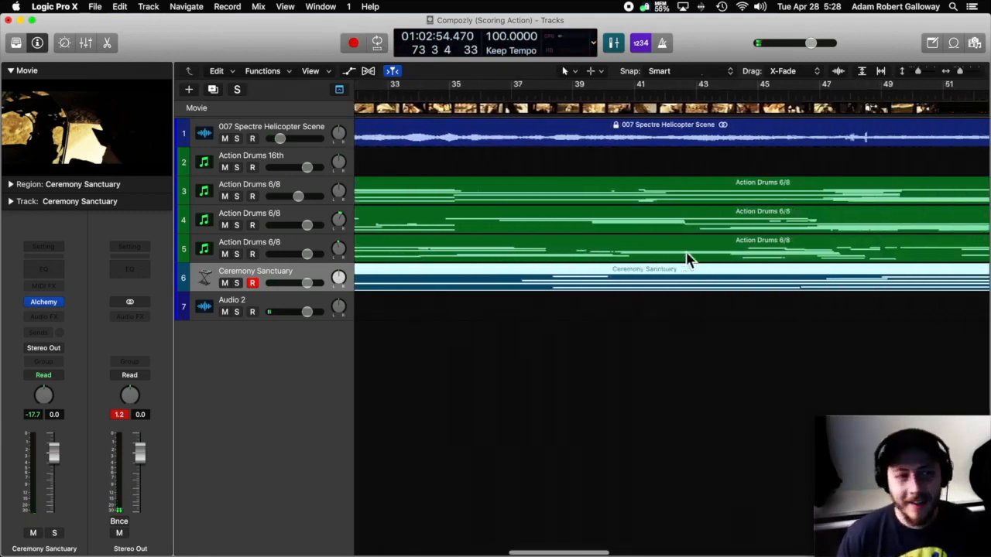
{"action": "scroll", "coordinate": [676, 258], "scroll_direction": "right", "scroll_amount": 2}
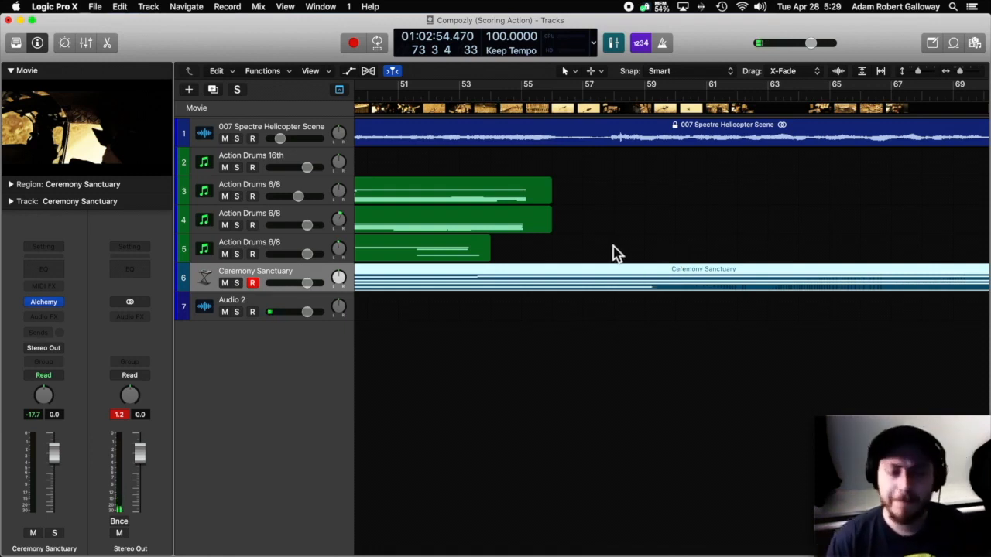
{"action": "scroll", "coordinate": [612, 252], "scroll_direction": "left", "scroll_amount": 15}
{"action": "scroll", "coordinate": [624, 255], "scroll_direction": "left", "scroll_amount": 10}
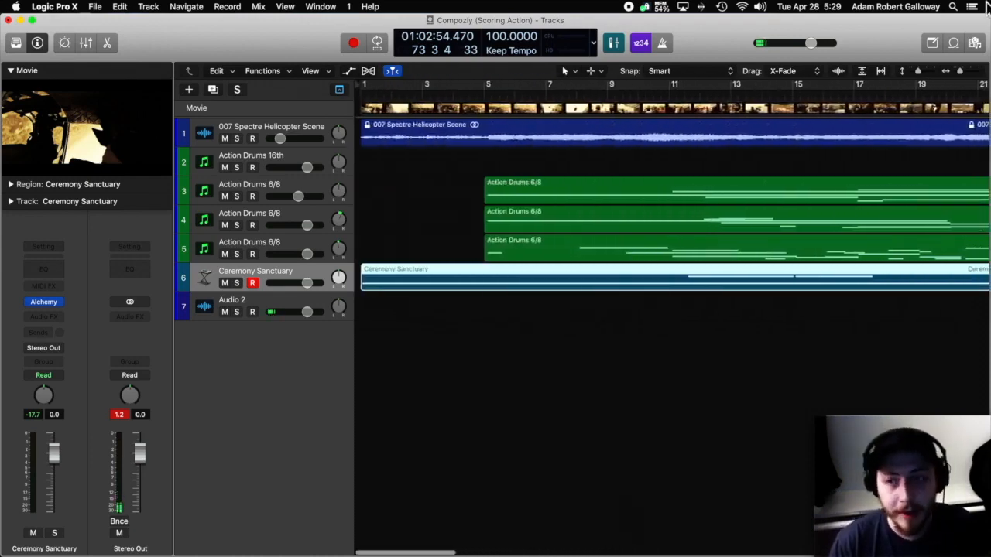
Record a MIDI part on the Deep Bass Patterns track from bar 1 to just past the end of the scene.
{"action": "left_click_drag", "start_coordinate": [962, 78], "coordinate": [960, 82]}
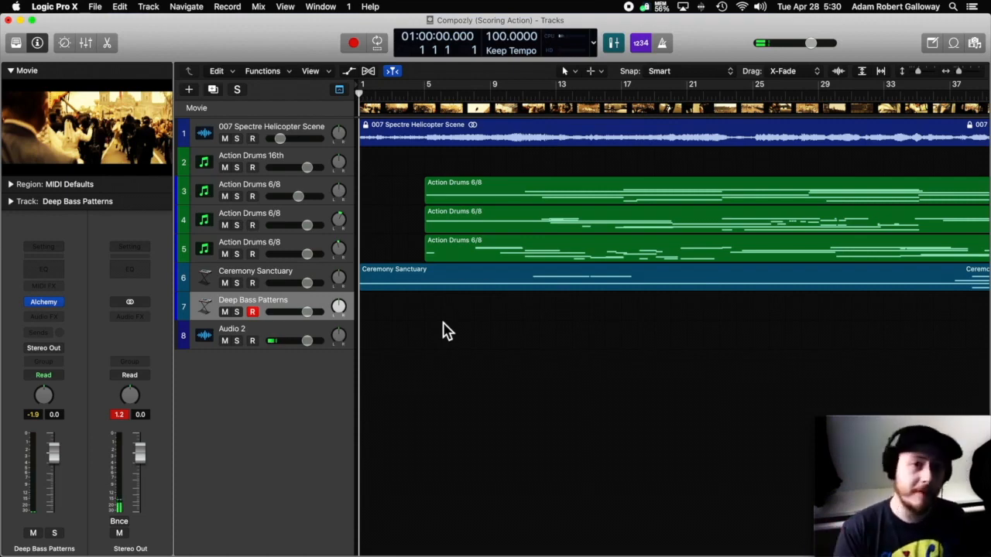
{"action": "key", "text": "r"}
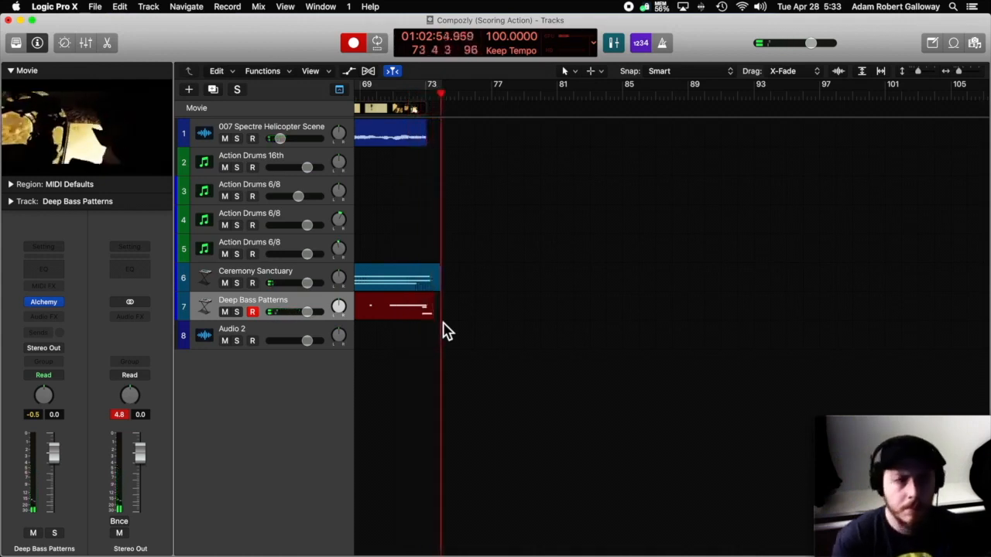
{"action": "key", "text": "space"}
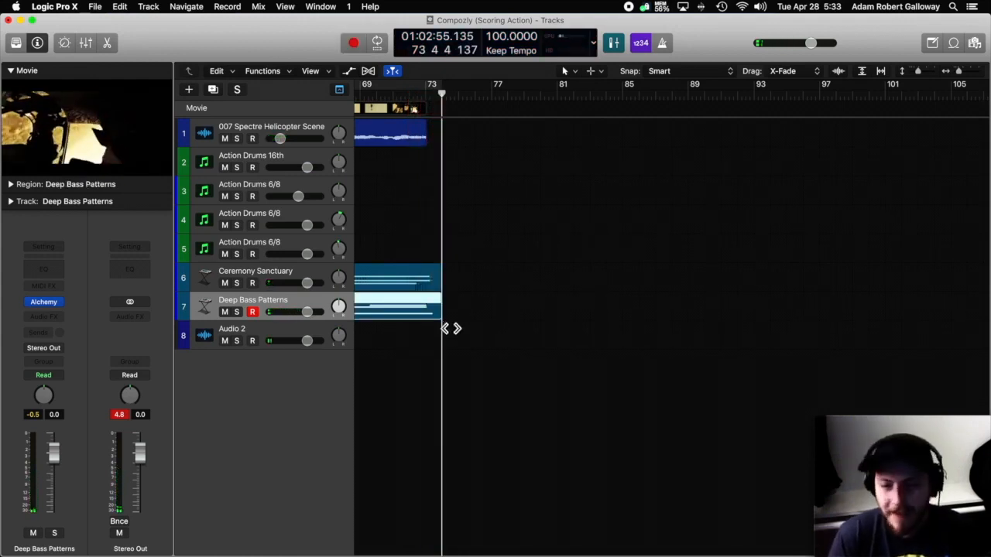
Record a MIDI part on the Inst 7 track from about bar 48 to the end of the scene.
{"action": "scroll", "coordinate": [469, 270], "scroll_direction": "left", "scroll_amount": 15}
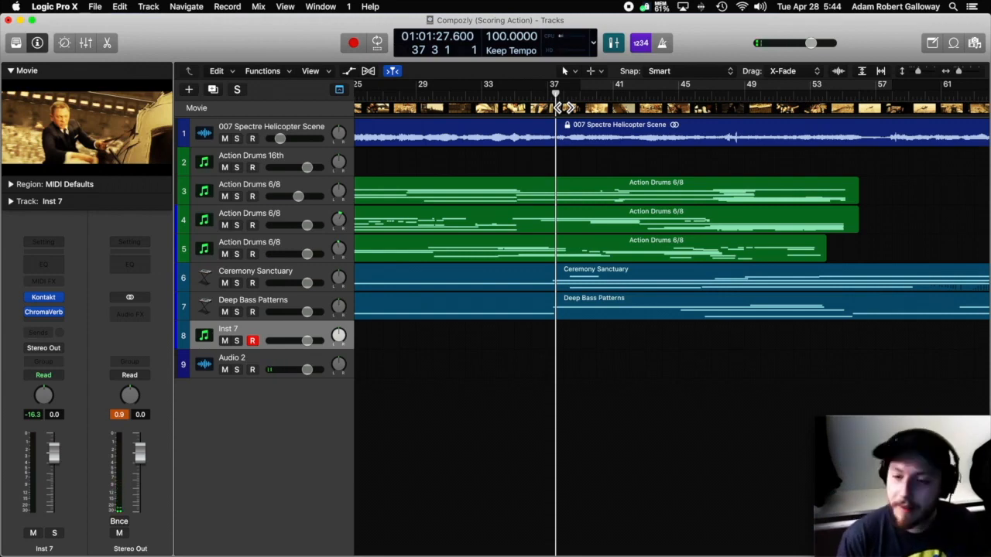
{"action": "key", "text": "r"}
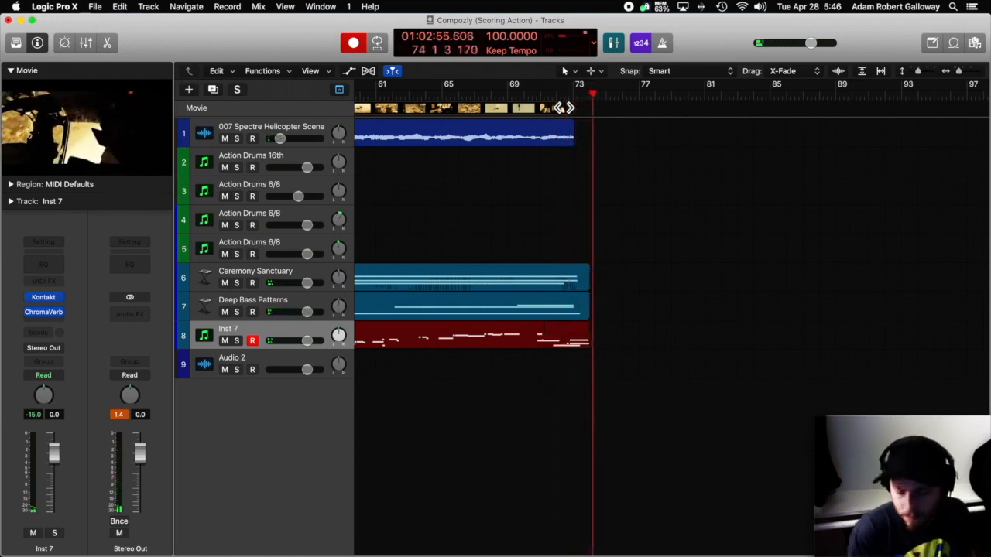
{"action": "key", "text": "space"}
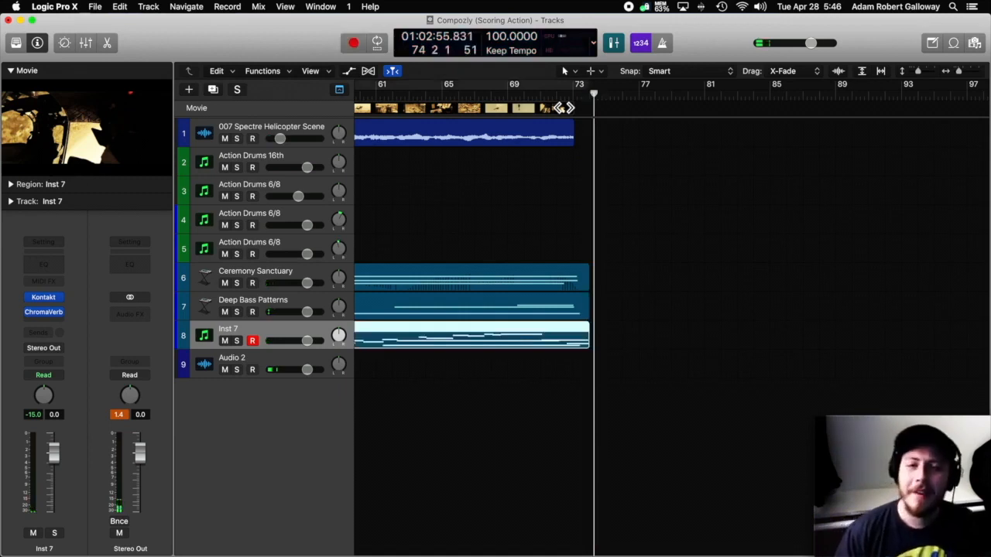
{"action": "scroll", "coordinate": [564, 108], "scroll_direction": "left", "scroll_amount": 10}
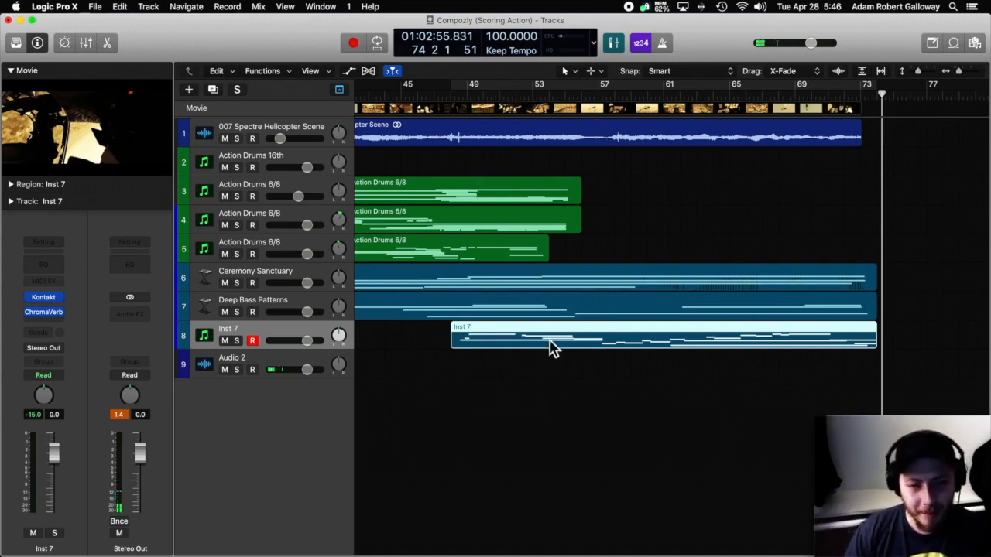
Examine the track 3 Action Drums 6/8 region in the Piano Roll, audition a few of its notes, and close the editor.
{"action": "scroll", "coordinate": [643, 265], "scroll_direction": "left", "scroll_amount": 2}
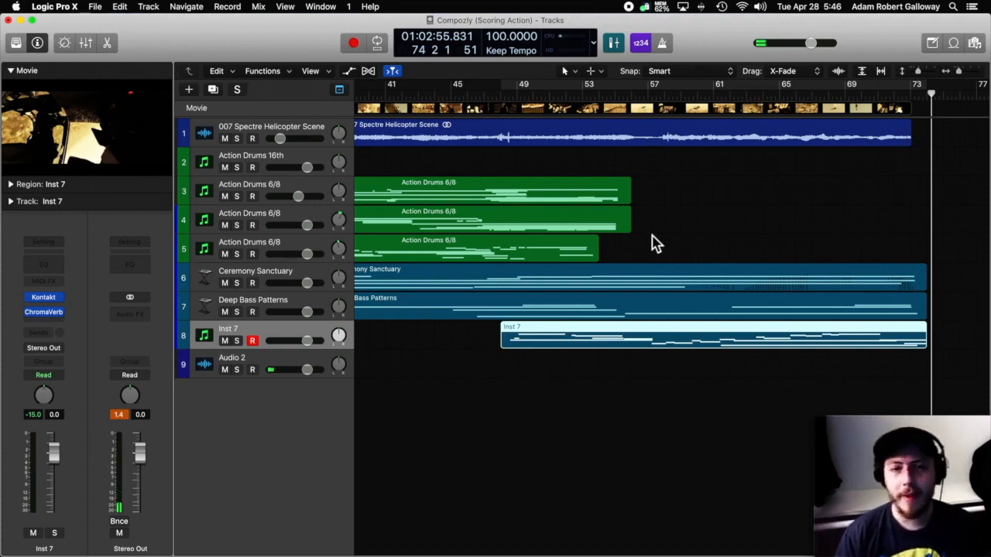
{"action": "scroll", "coordinate": [619, 233], "scroll_direction": "left", "scroll_amount": 5}
{"action": "double_click", "coordinate": [438, 200]}
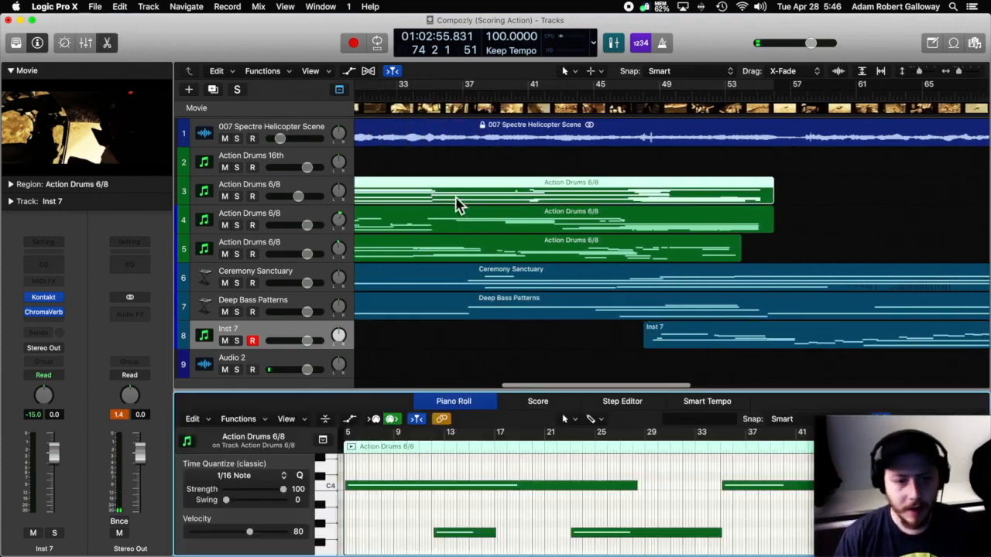
{"action": "left_click", "coordinate": [583, 523]}
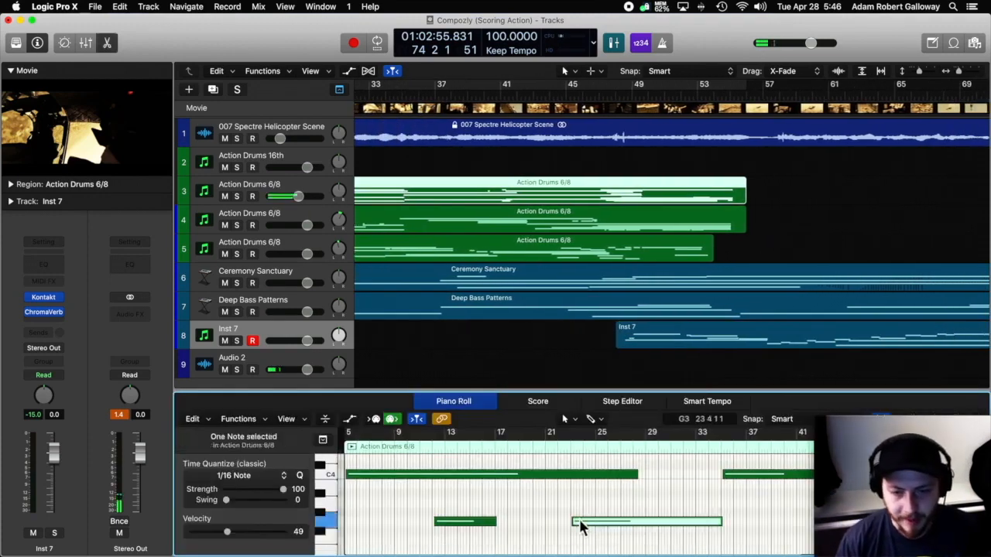
{"action": "left_click", "coordinate": [432, 540]}
{"action": "left_click", "coordinate": [447, 526]}
{"action": "scroll", "coordinate": [439, 488], "scroll_direction": "left", "scroll_amount": 2}
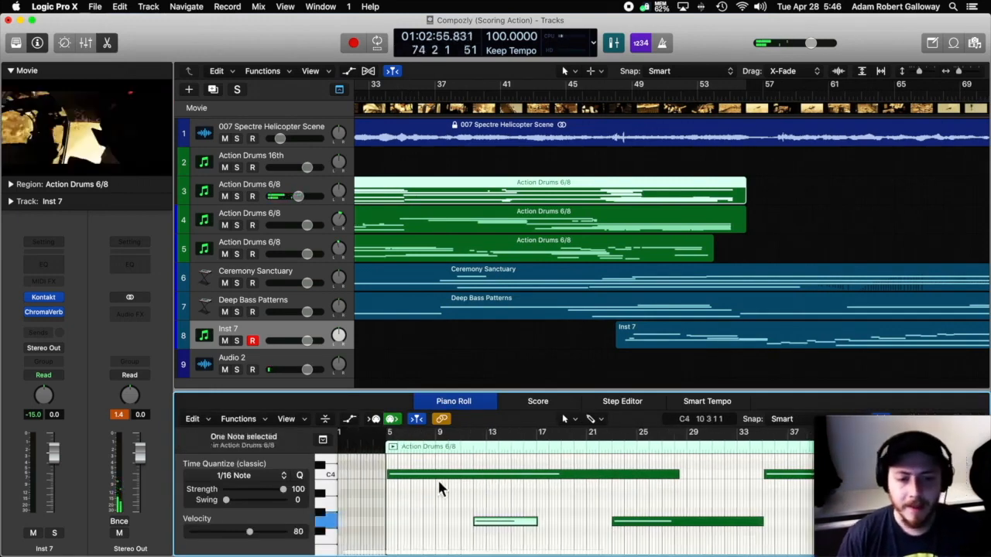
{"action": "left_click", "coordinate": [396, 482]}
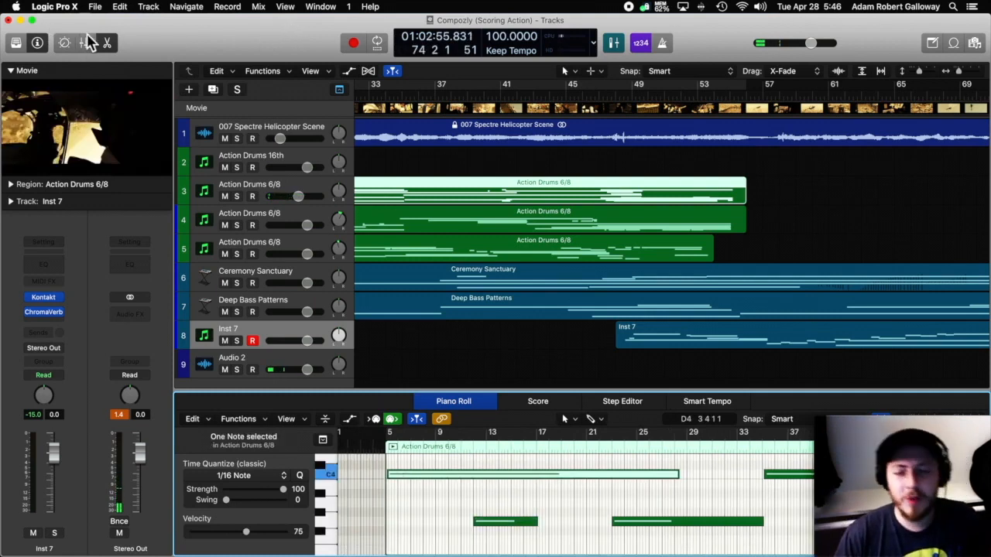
{"action": "left_click", "coordinate": [108, 45]}
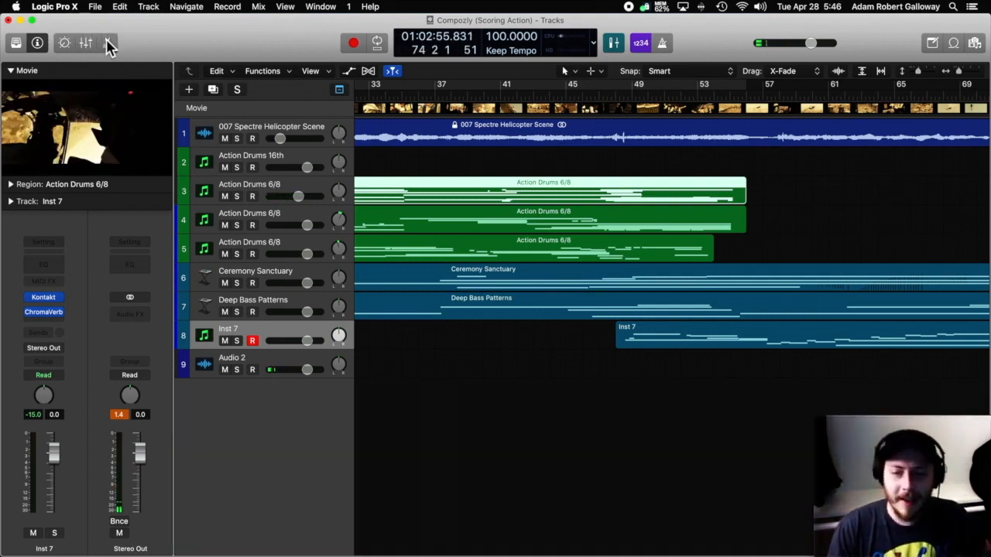
Show the movie in its own floating window, make it slightly smaller and reposition it over the tracks.
{"action": "scroll", "coordinate": [561, 200], "scroll_direction": "left", "scroll_amount": 5}
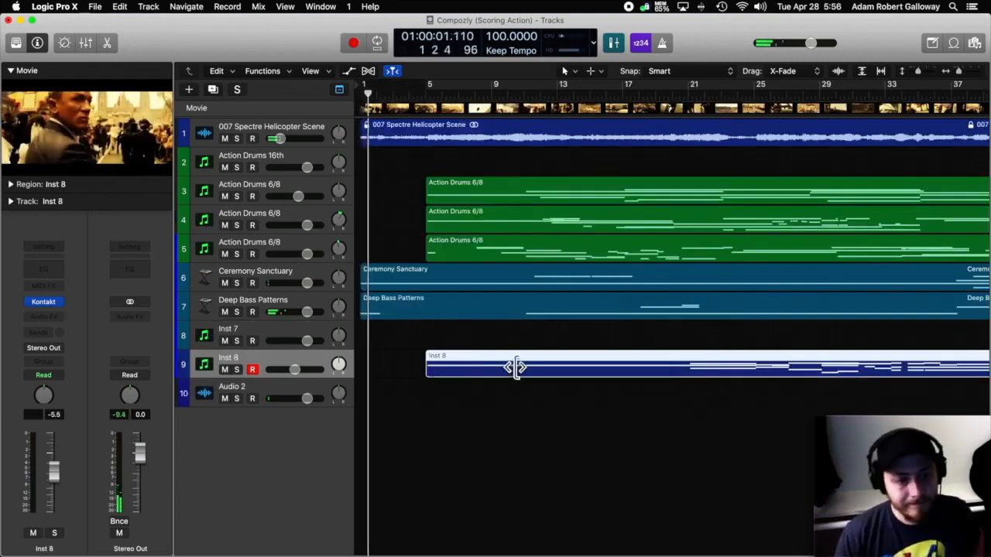
{"action": "left_click", "coordinate": [140, 133]}
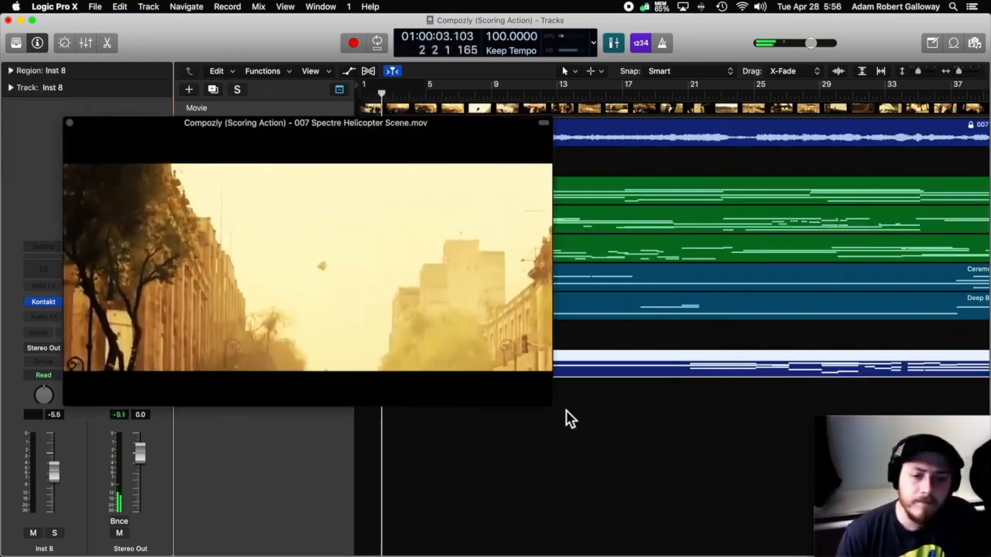
{"action": "left_click_drag", "start_coordinate": [557, 408], "coordinate": [526, 382]}
{"action": "left_click_drag", "start_coordinate": [427, 117], "coordinate": [531, 140]}
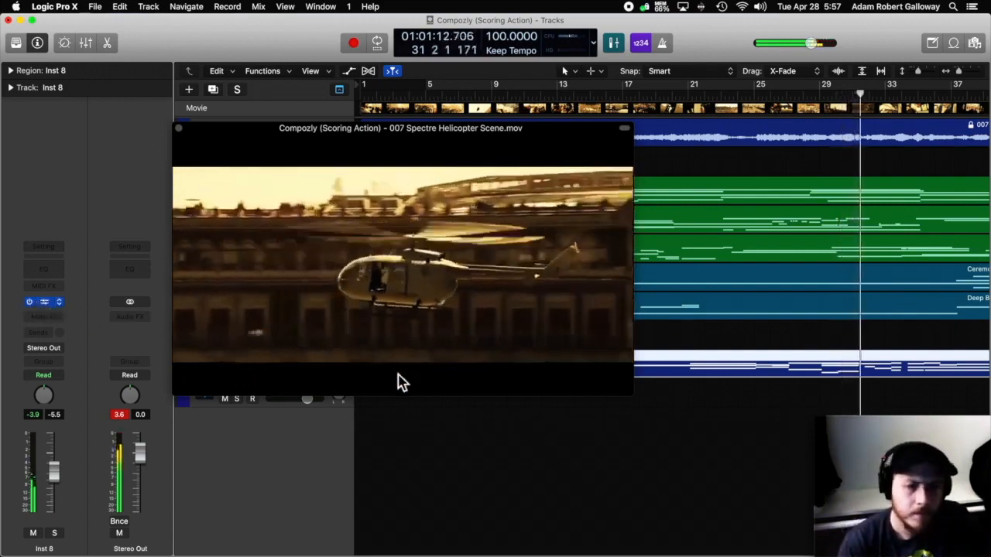
Arrange the resized movie window and the Inst 8 Kontakt window side by side.
{"action": "mouse_move", "coordinate": [585, 419]}
{"action": "left_mouse_down"}
{"action": "mouse_move", "coordinate": [614, 409]}
{"action": "mouse_move", "coordinate": [598, 410]}
{"action": "left_mouse_up"}
{"action": "left_click_drag", "start_coordinate": [482, 127], "coordinate": [328, 21]}
{"action": "left_click_drag", "start_coordinate": [513, 385], "coordinate": [505, 305]}
{"action": "left_click_drag", "start_coordinate": [612, 301], "coordinate": [876, 8]}
Set the trigger mode to Free Trigger in the playback settings of Inst 8's Kontakt instrument.
{"action": "scroll", "coordinate": [865, 252], "scroll_direction": "down", "scroll_amount": 5}
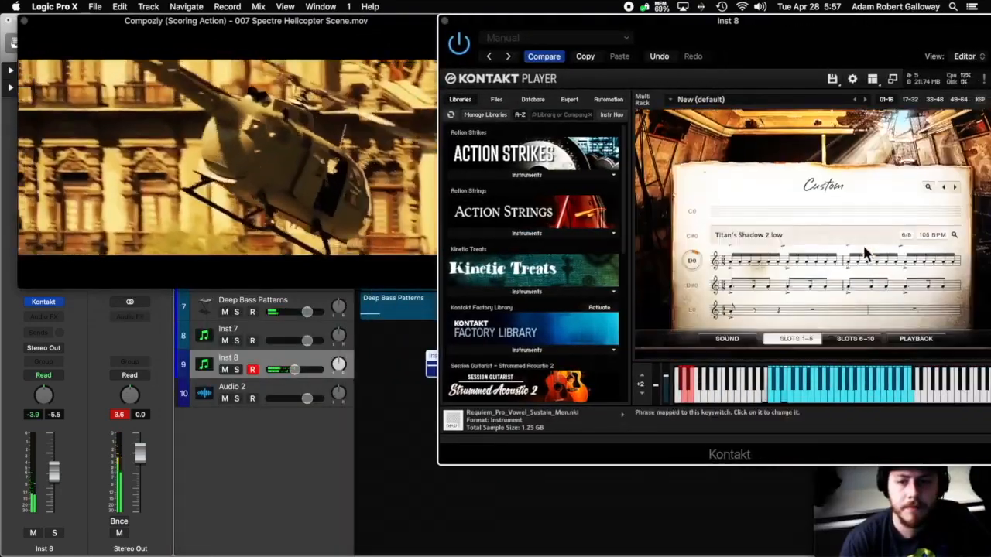
{"action": "left_click", "coordinate": [921, 305]}
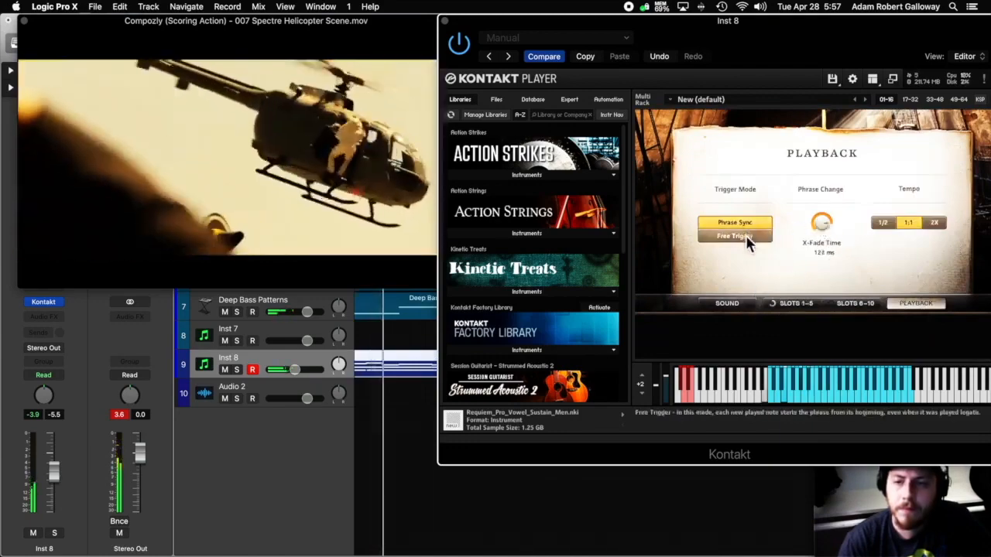
{"action": "left_click", "coordinate": [745, 237]}
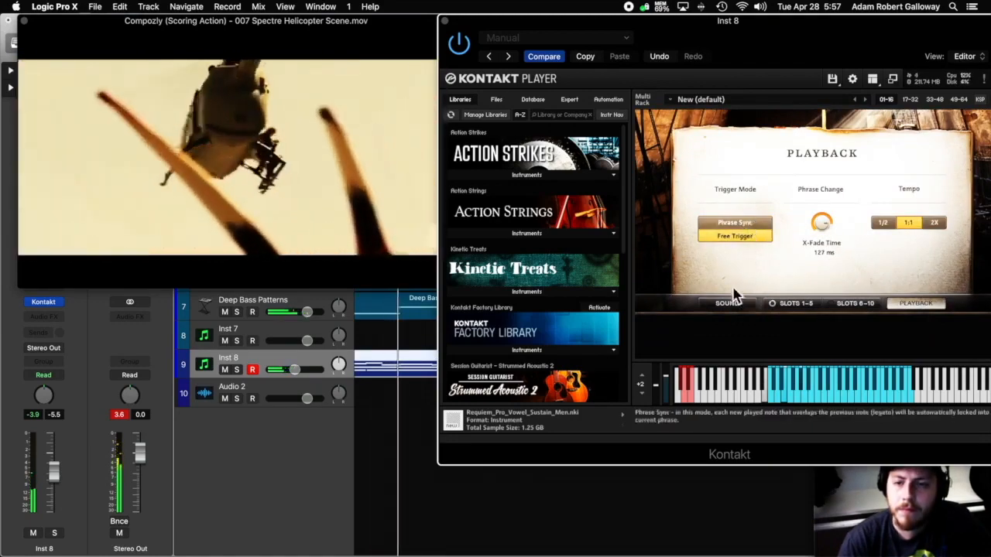
In the instrument's sound settings, set Master EQ to I and turn on Boost, comparing the Far and Stage mic positions and keeping Stage.
{"action": "left_click", "coordinate": [730, 301]}
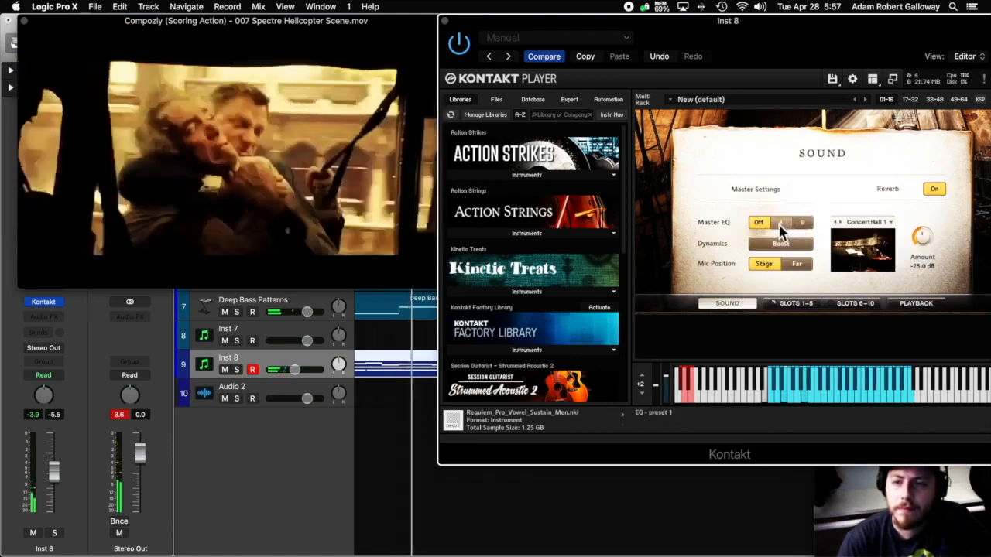
{"action": "left_click", "coordinate": [781, 245]}
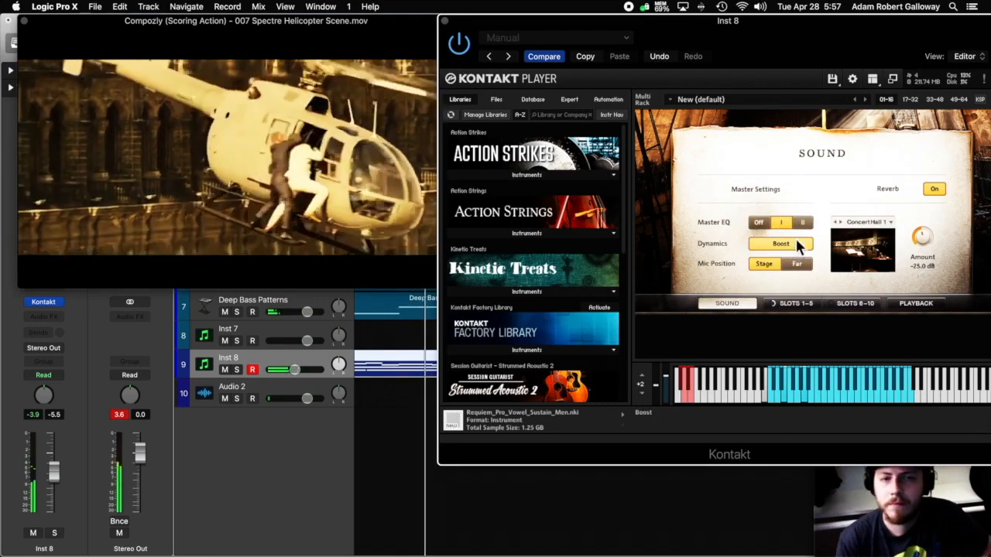
{"action": "left_click", "coordinate": [795, 263]}
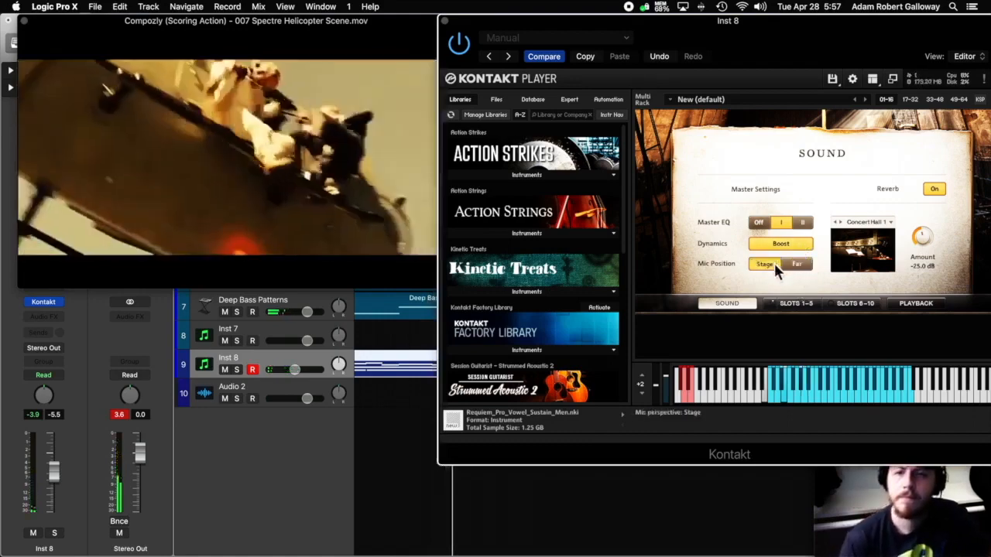
{"action": "left_click", "coordinate": [774, 264]}
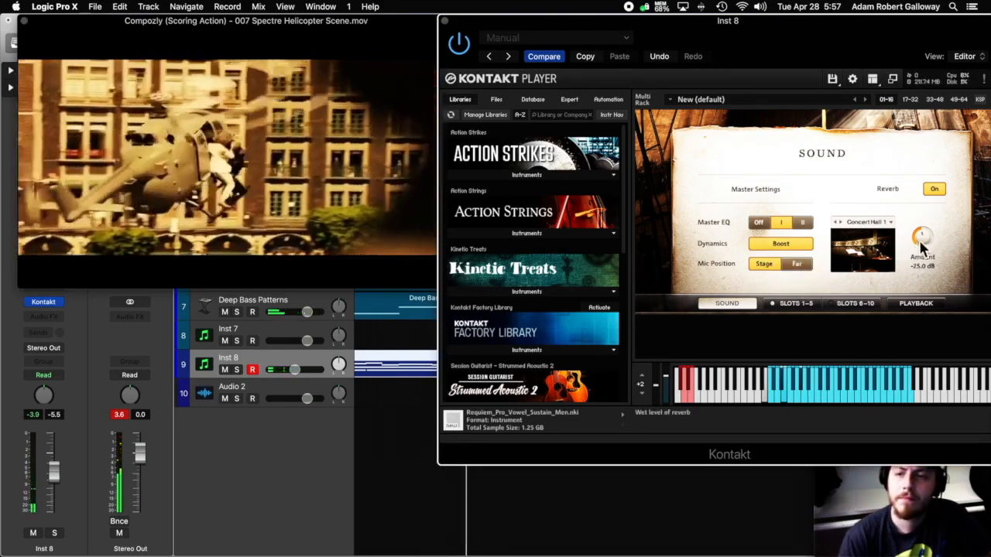
Set the instrument's reverb to Large Room with an amount of -23.9 dB.
{"action": "left_click", "coordinate": [867, 223]}
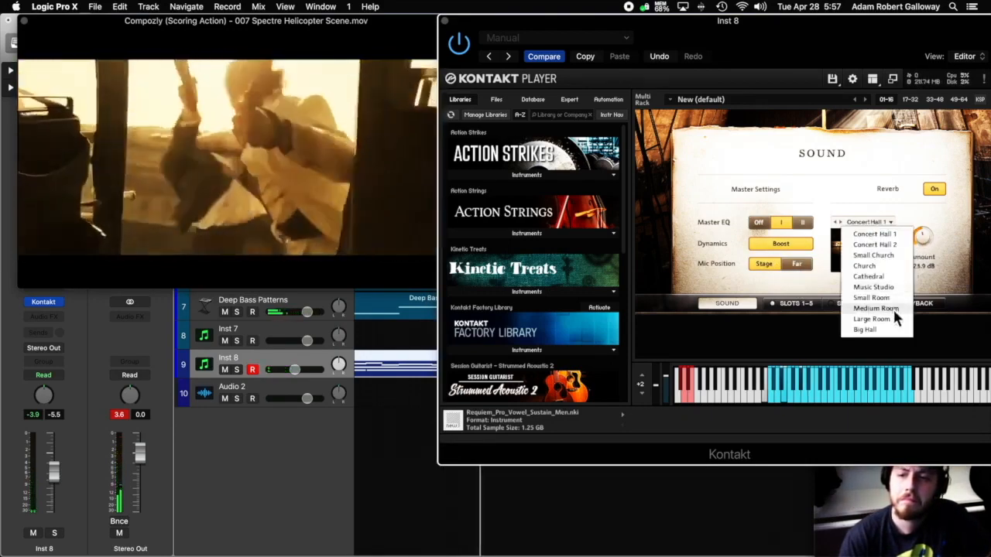
{"action": "left_click", "coordinate": [890, 323]}
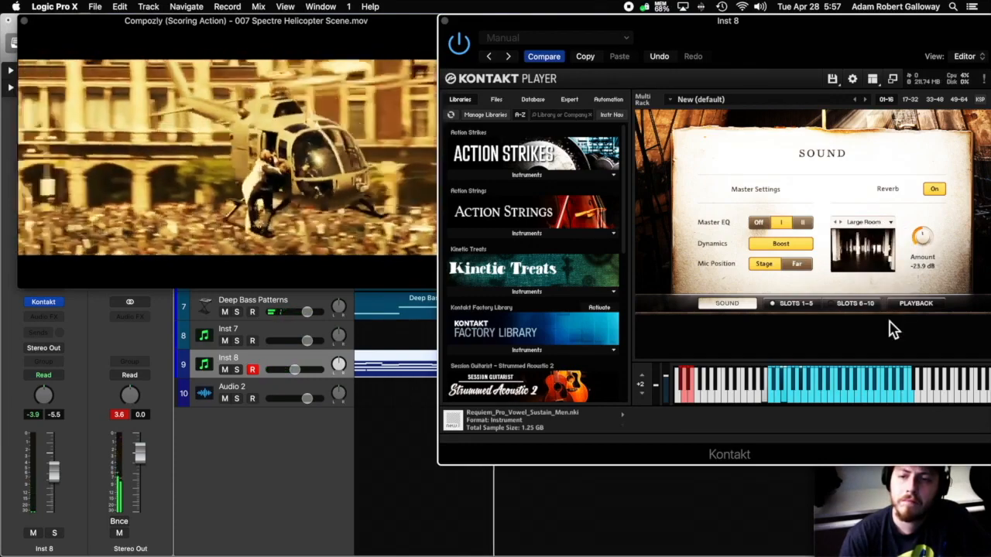
Close the Inst 8 Kontakt window and review the scene in the repositioned floating movie window before closing it.
{"action": "left_click", "coordinate": [443, 22]}
{"action": "scroll", "coordinate": [832, 348], "scroll_direction": "left", "scroll_amount": 5}
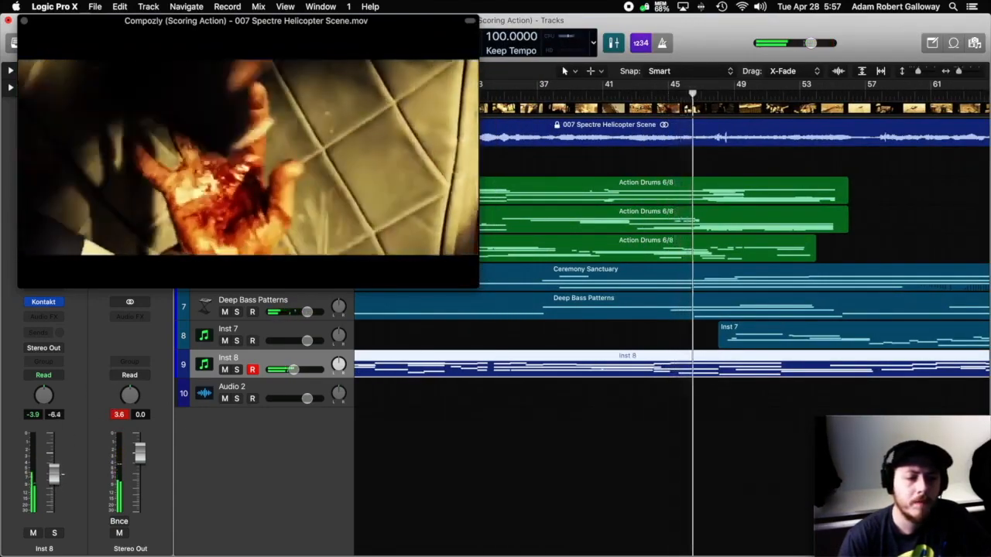
{"action": "left_click_drag", "start_coordinate": [334, 33], "coordinate": [442, 112]}
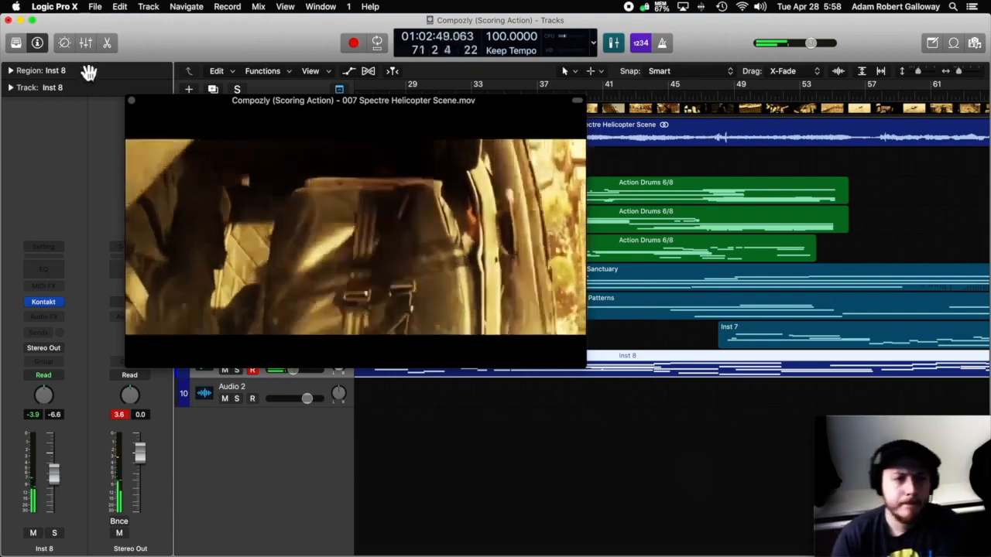
{"action": "left_click_drag", "start_coordinate": [156, 109], "coordinate": [143, 120]}
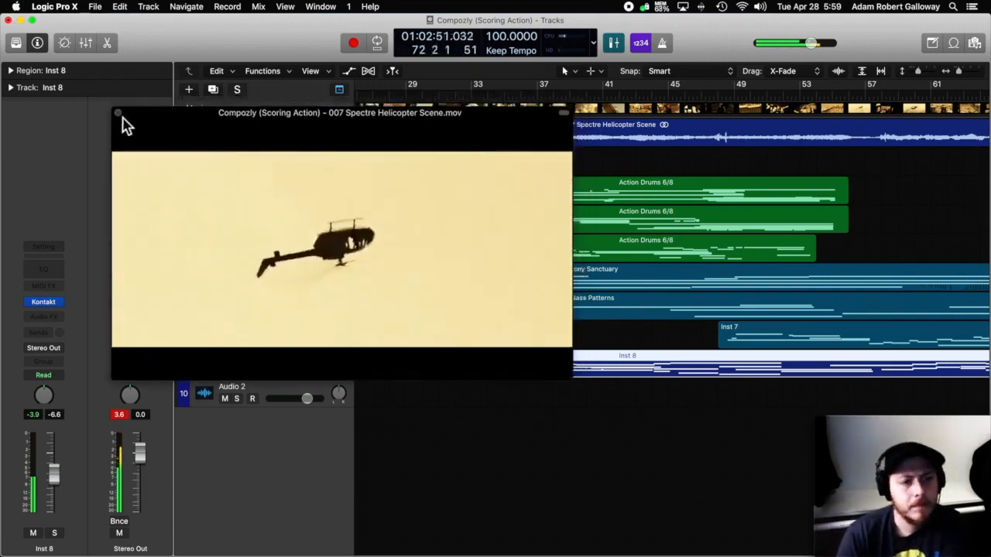
{"action": "left_click", "coordinate": [118, 113]}
Trim the end of the Inst 8 region back to the playhead at bar 58.
{"action": "scroll", "coordinate": [650, 410], "scroll_direction": "right", "scroll_amount": 10}
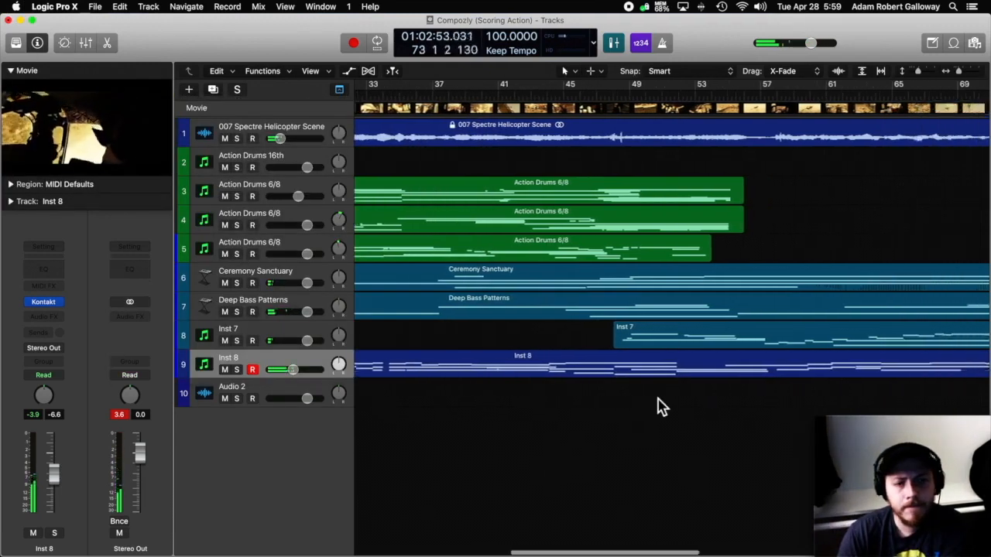
{"action": "left_click", "coordinate": [372, 103]}
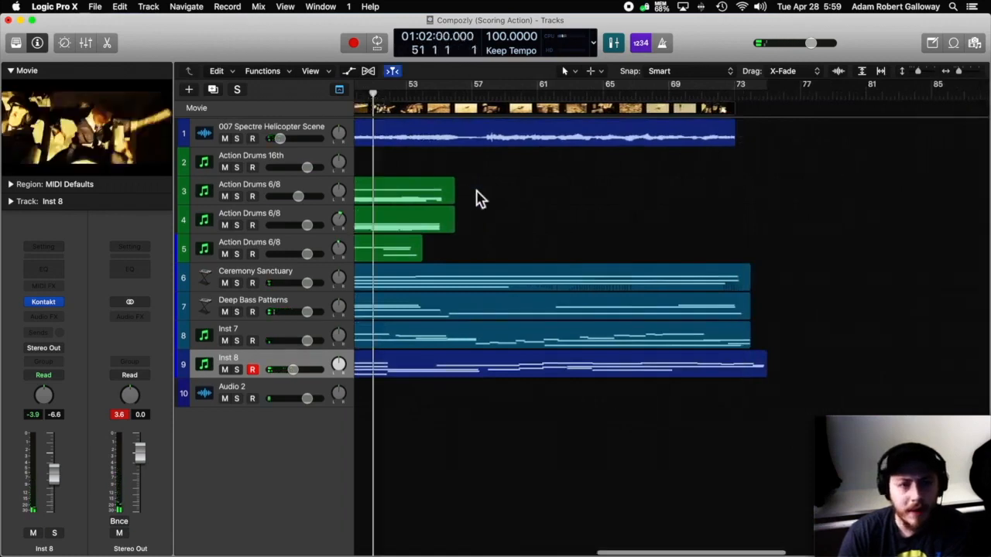
{"action": "left_click_drag", "start_coordinate": [486, 107], "coordinate": [544, 122]}
{"action": "left_click", "coordinate": [651, 374]}
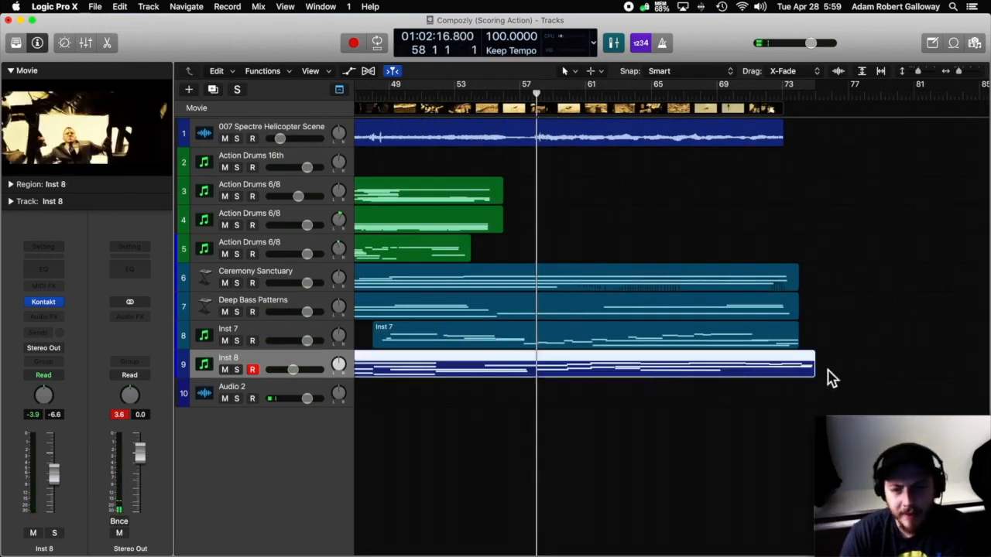
{"action": "left_click_drag", "start_coordinate": [815, 379], "coordinate": [542, 401]}
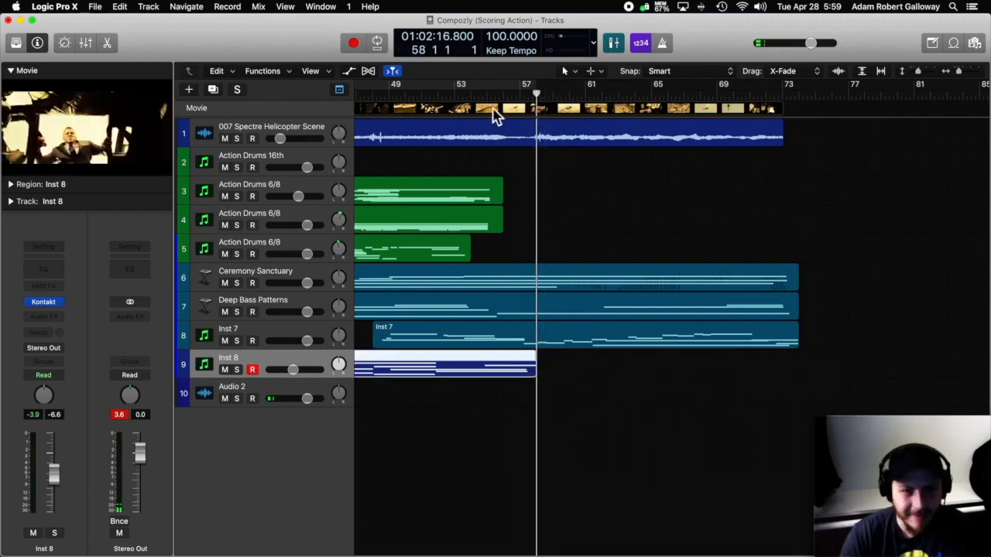
Play the scene back from about bar 49 to check the trimmed Inst 8 part against the picture in the floating movie window.
{"action": "left_click", "coordinate": [473, 99]}
{"action": "key", "text": "space"}
{"action": "left_click", "coordinate": [405, 99]}
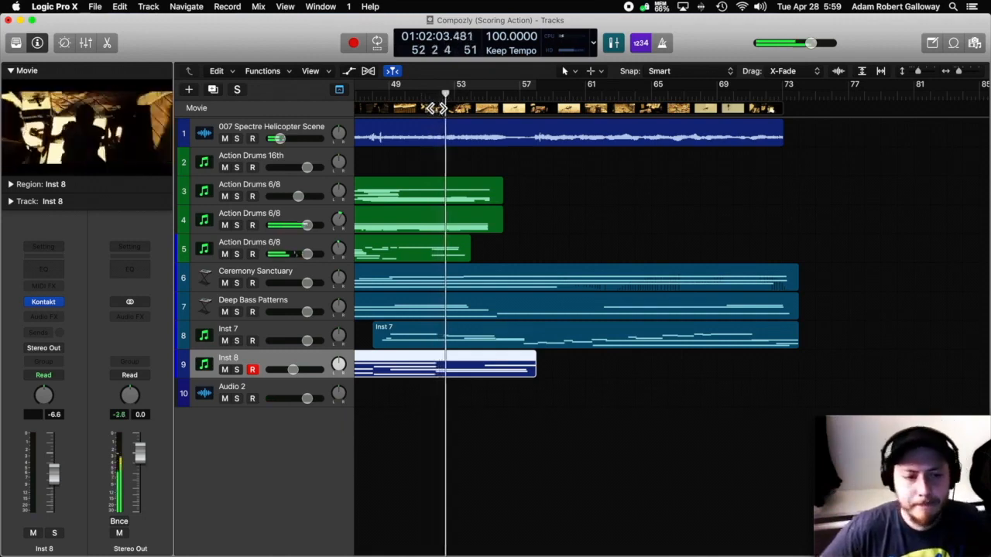
{"action": "left_click", "coordinate": [400, 101]}
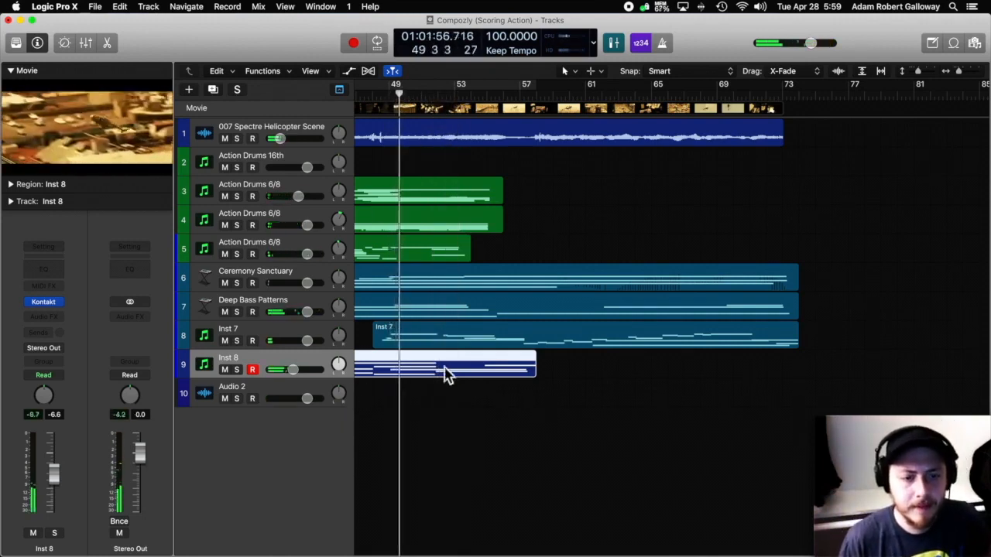
{"action": "double_click", "coordinate": [112, 124]}
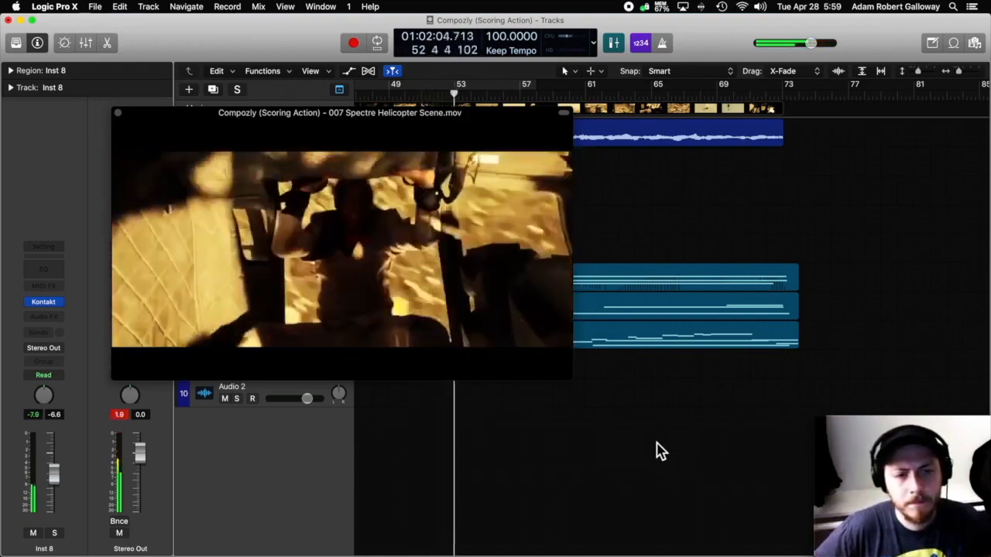
{"action": "left_click", "coordinate": [117, 113]}
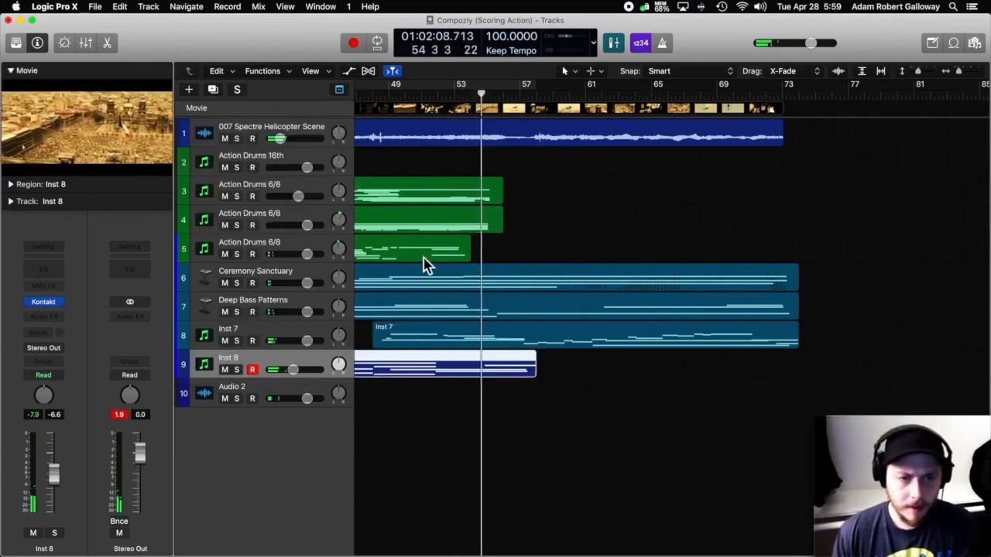
Duplicate the Inst 7 track with its Kontakt and ChromaVerb setup and copy the Inst 7 region onto the new track.
{"action": "left_click", "coordinate": [282, 334]}
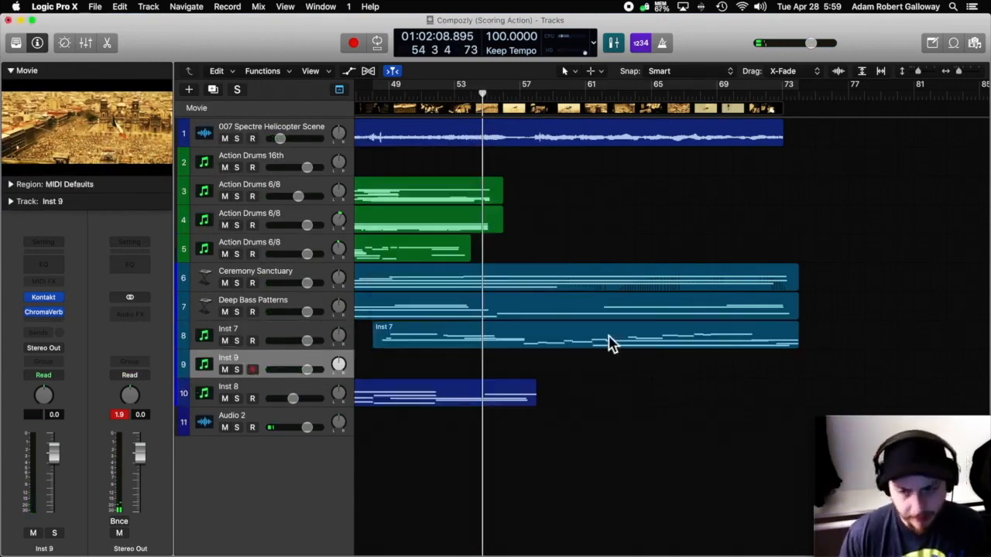
{"action": "left_click_drag", "start_coordinate": [568, 345], "coordinate": [571, 365]}
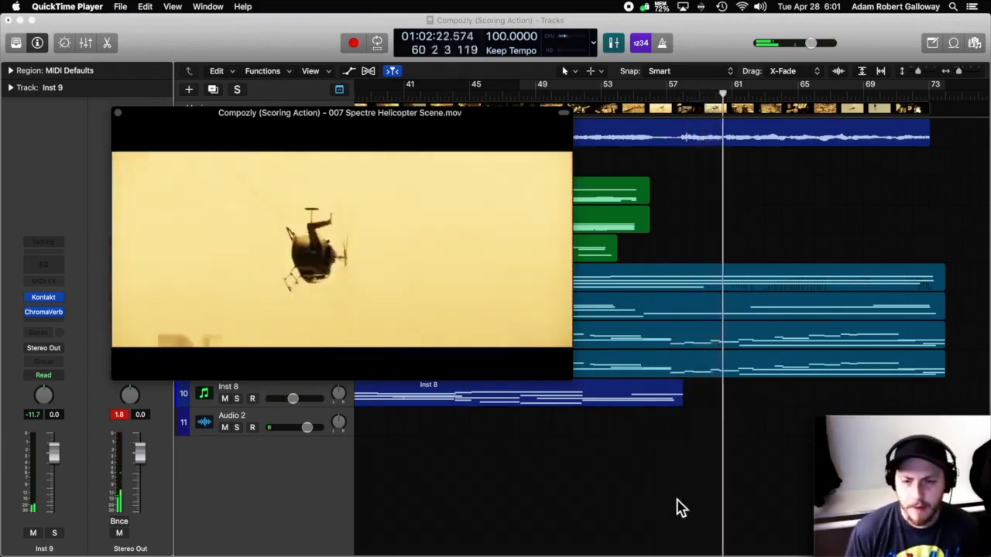
{"action": "left_click", "coordinate": [690, 488]}
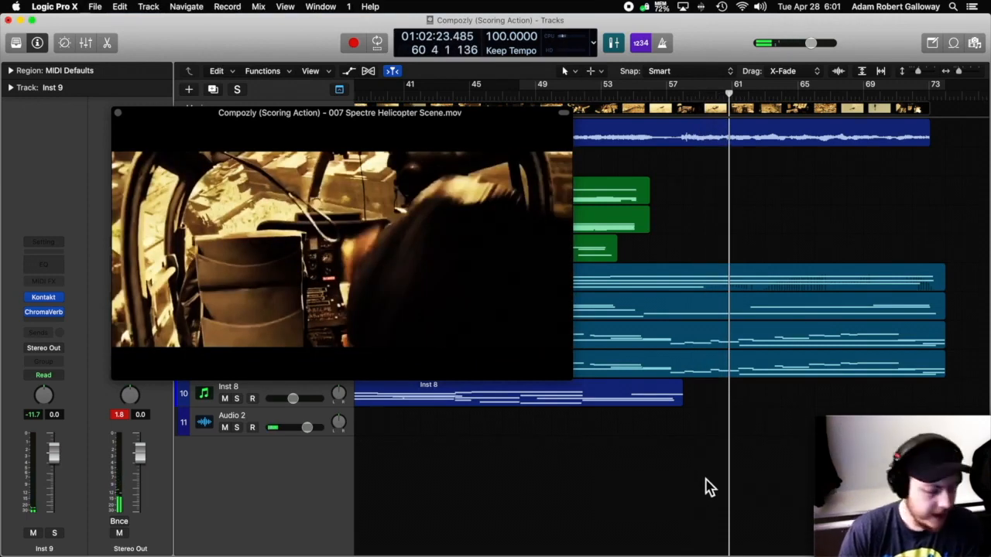